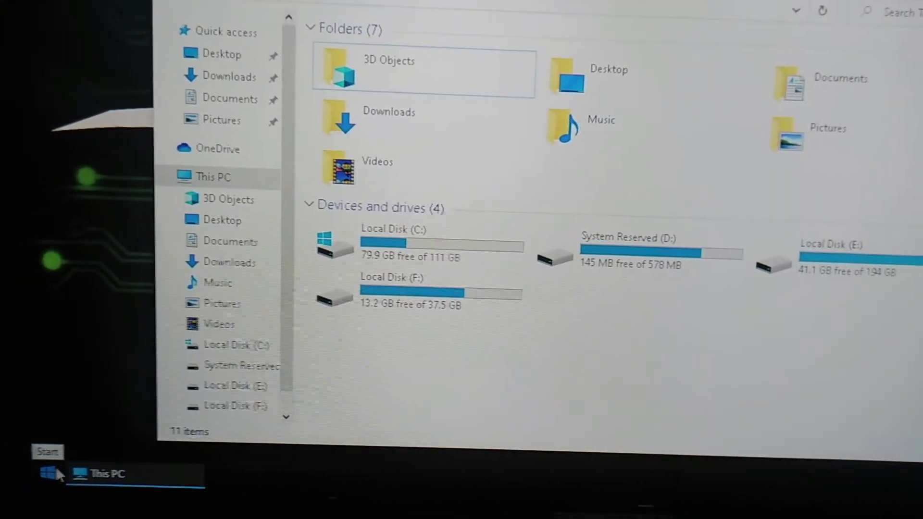
click(55, 479)
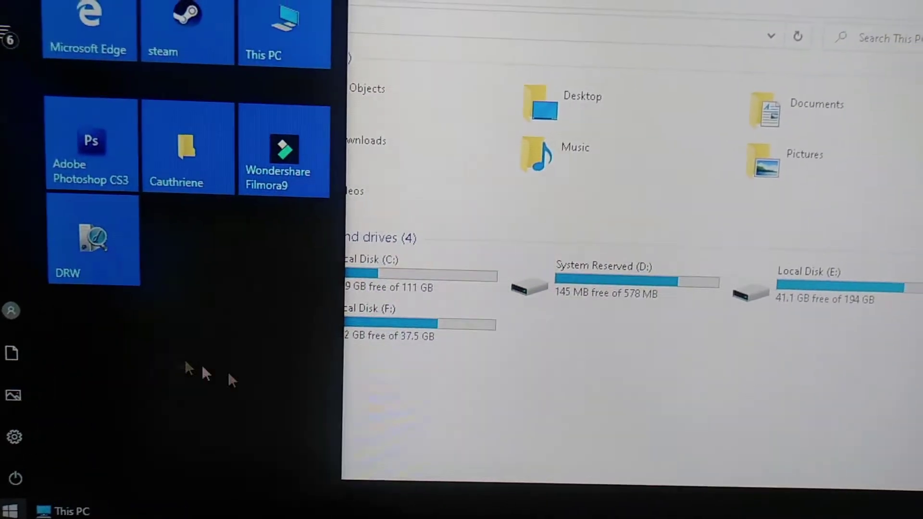
click(382, 414)
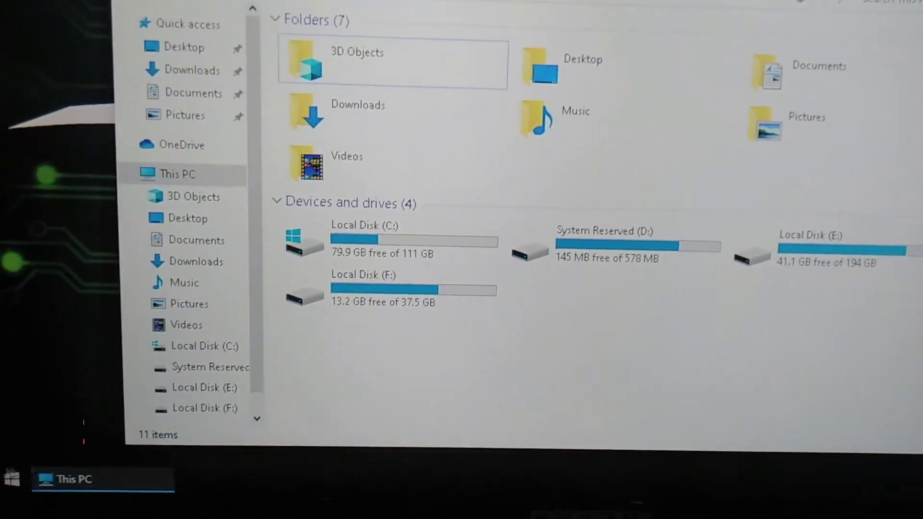
click(18, 483)
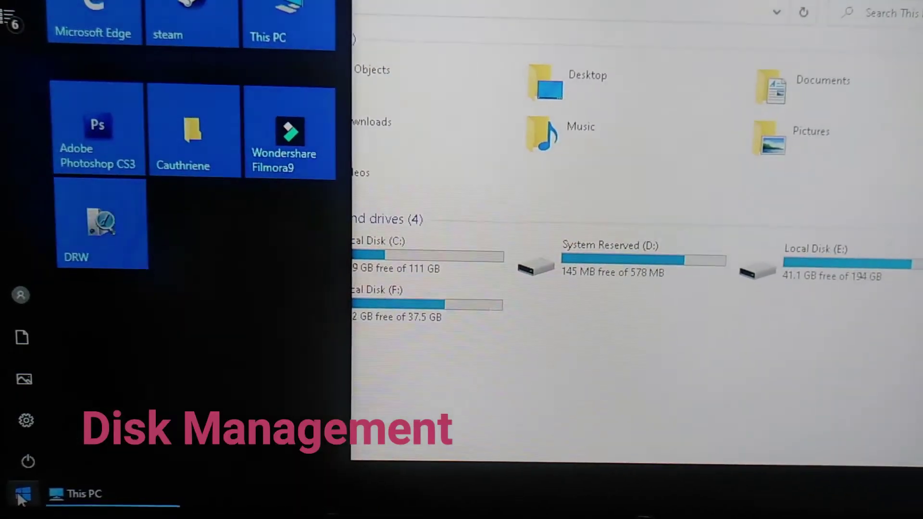
click(17, 495)
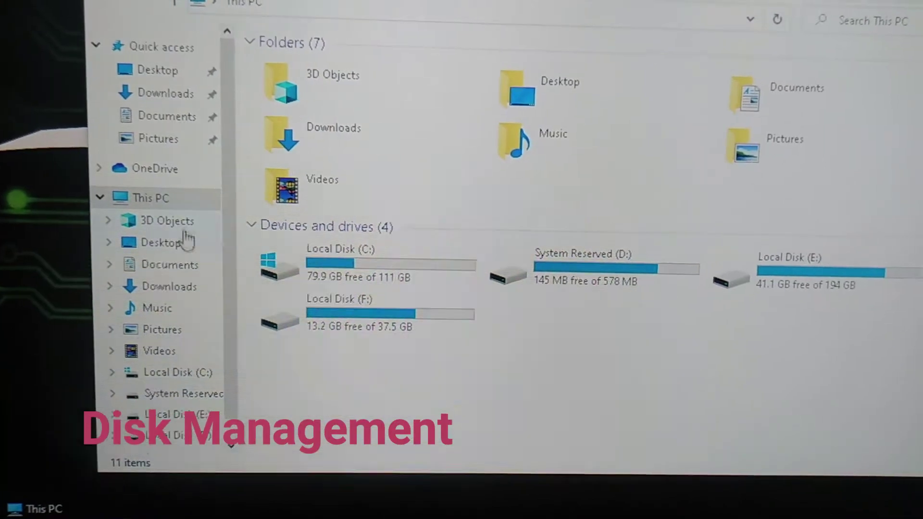
- Open Computer Management from This PC and show Disk Management under Storage
right_click(189, 197)
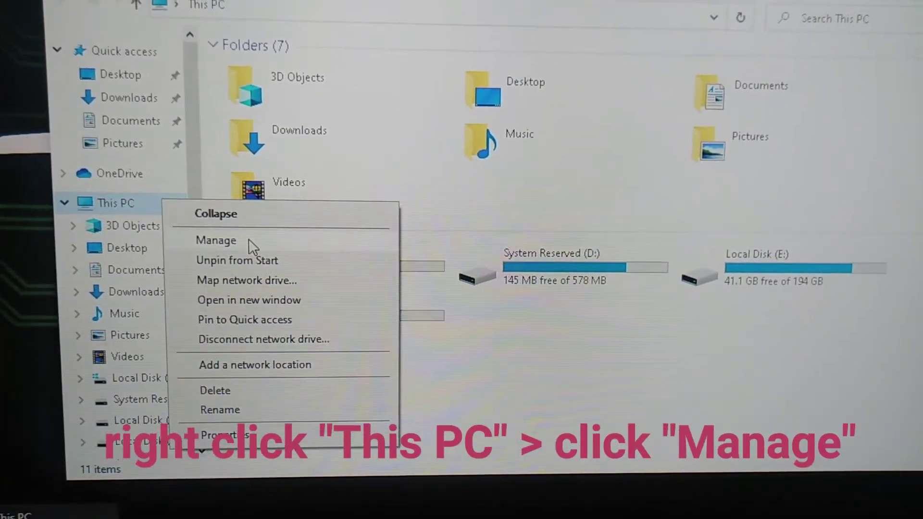
click(246, 227)
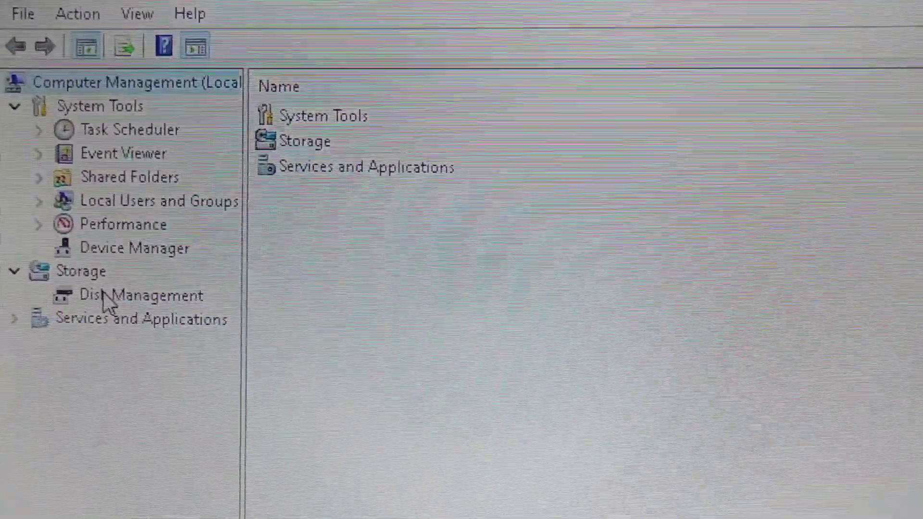
click(118, 299)
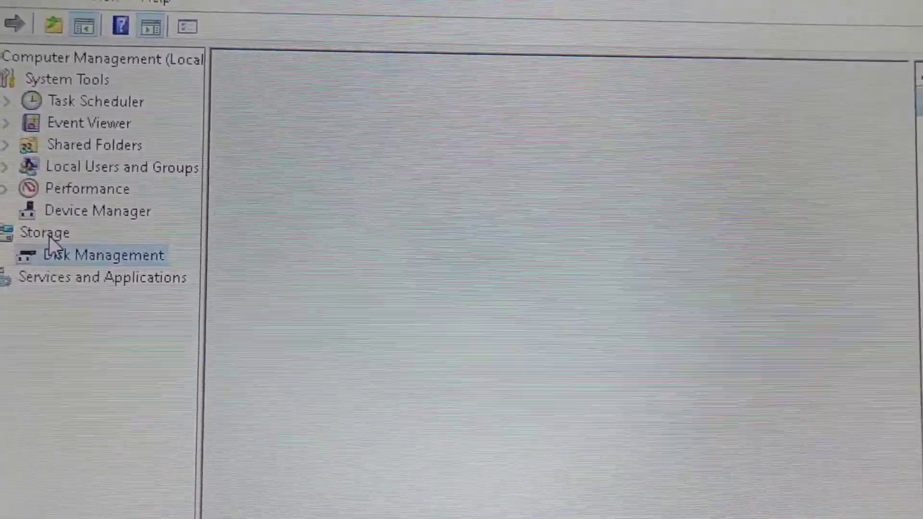
click(48, 234)
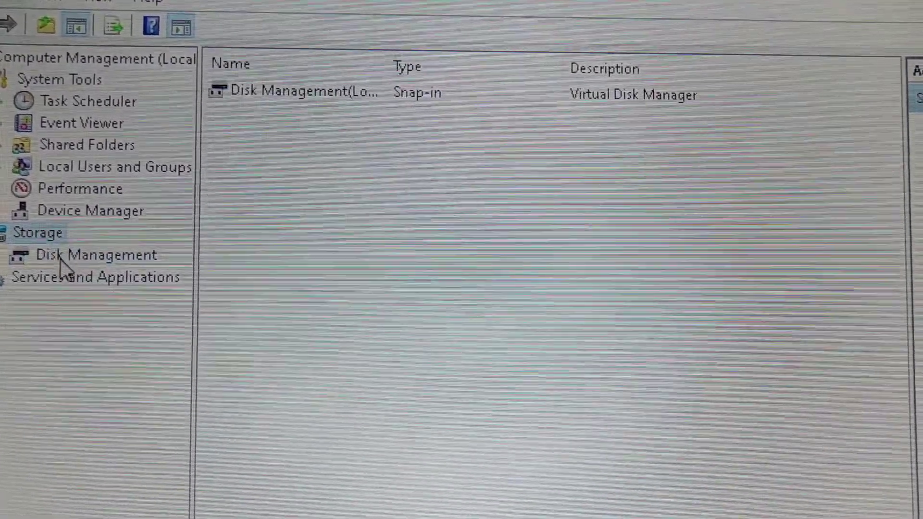
click(62, 258)
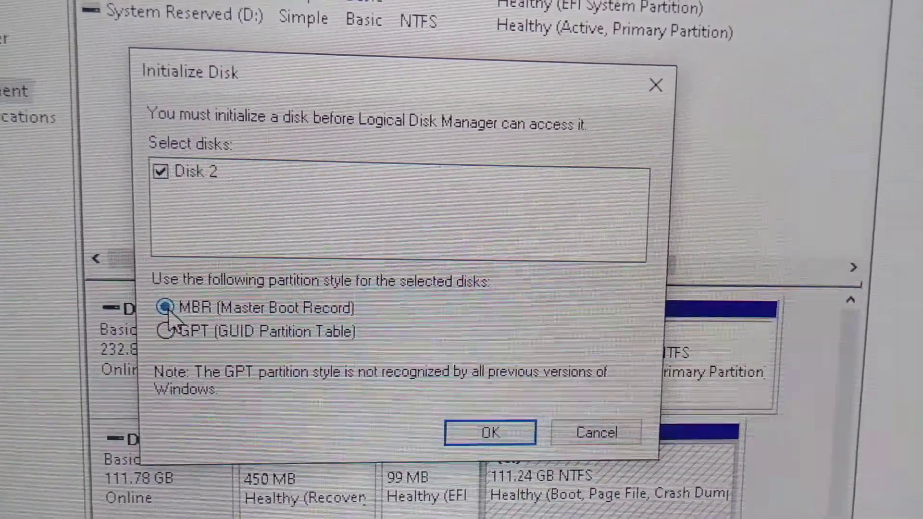
- Try to initialize Disk 2 with the MBR (Master Boot Record) partition style
click(483, 442)
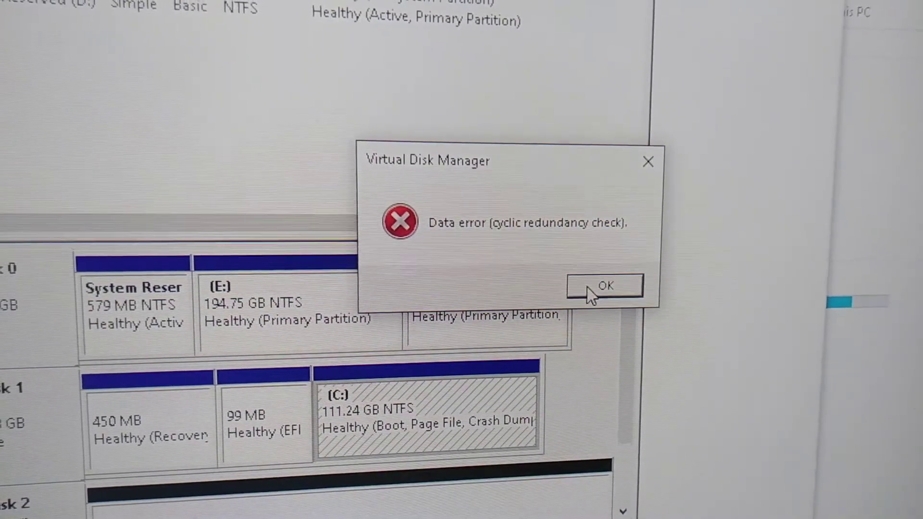
click(591, 291)
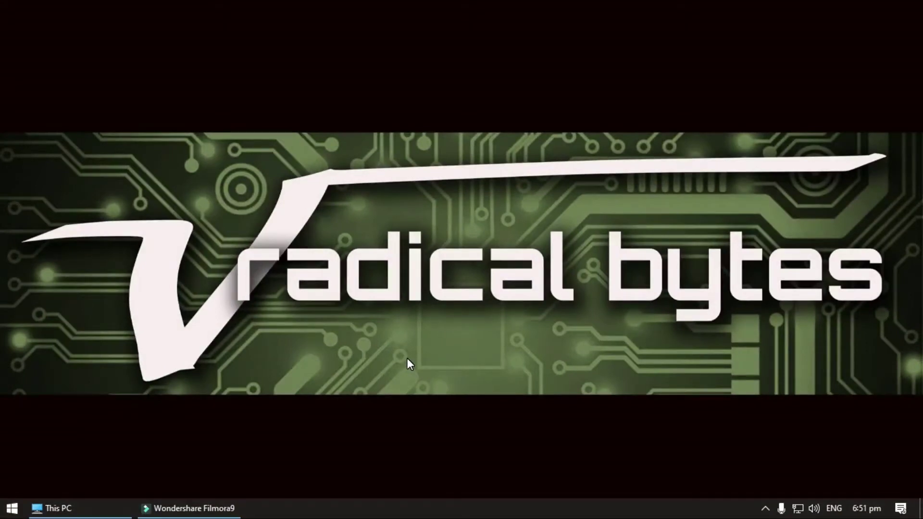
click(101, 516)
click(100, 515)
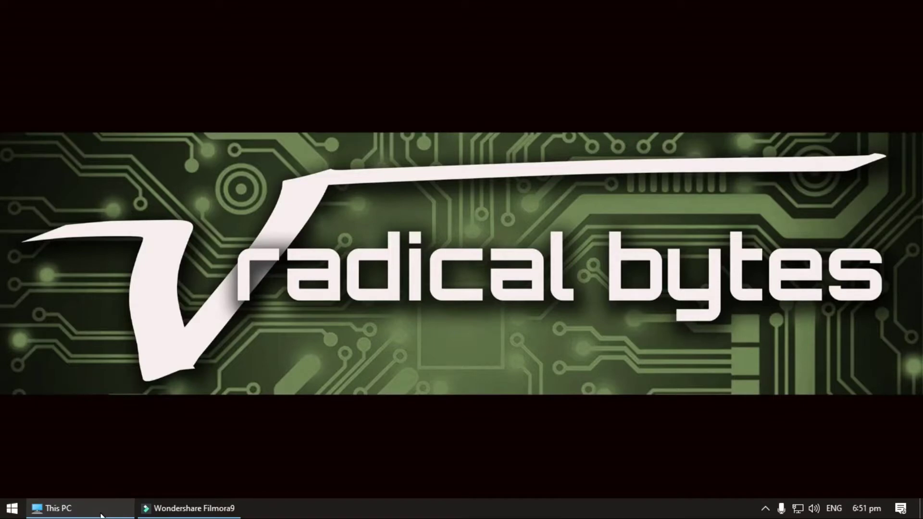
click(101, 515)
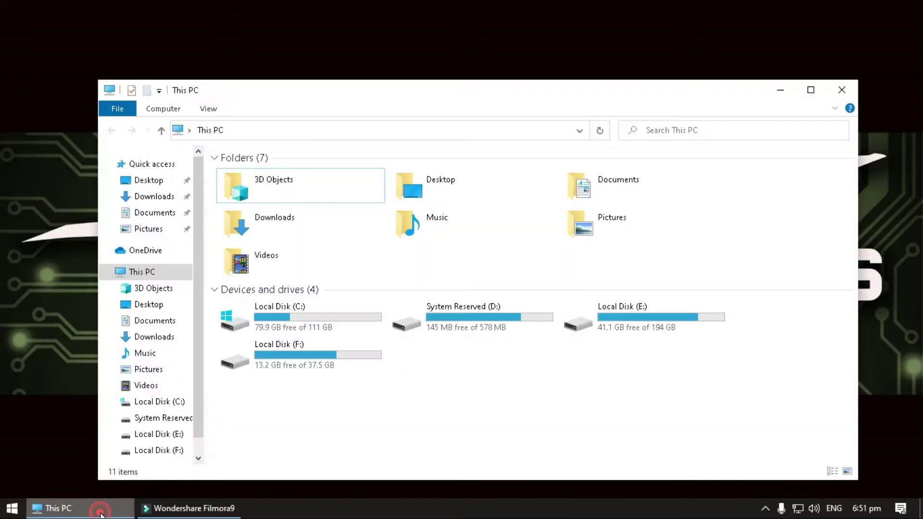
drag(560, 82, 552, 65)
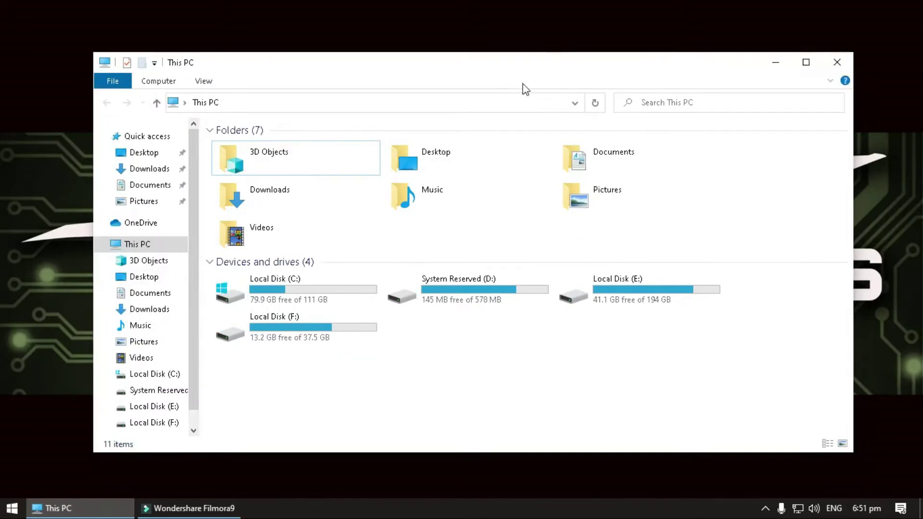
click(775, 63)
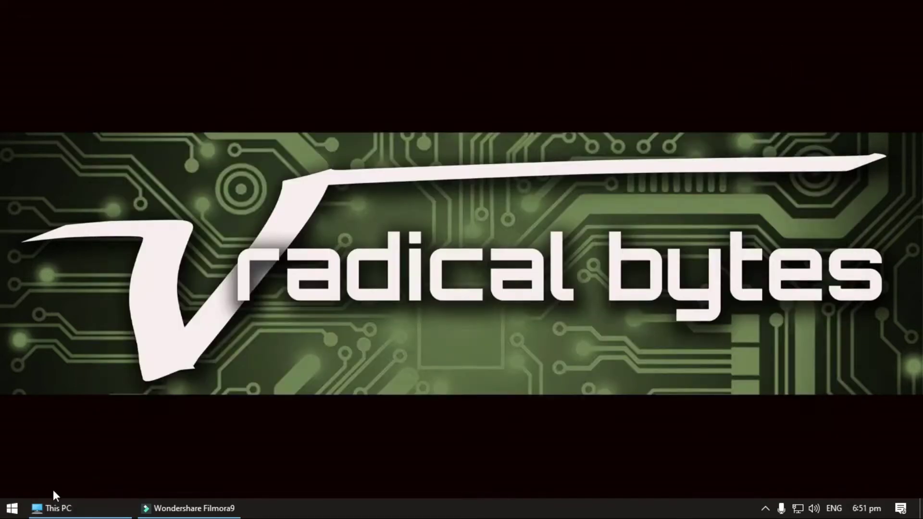
- Reopen Computer Management through This PC and load Disk Management
click(57, 508)
scroll(102, 273, down, 1)
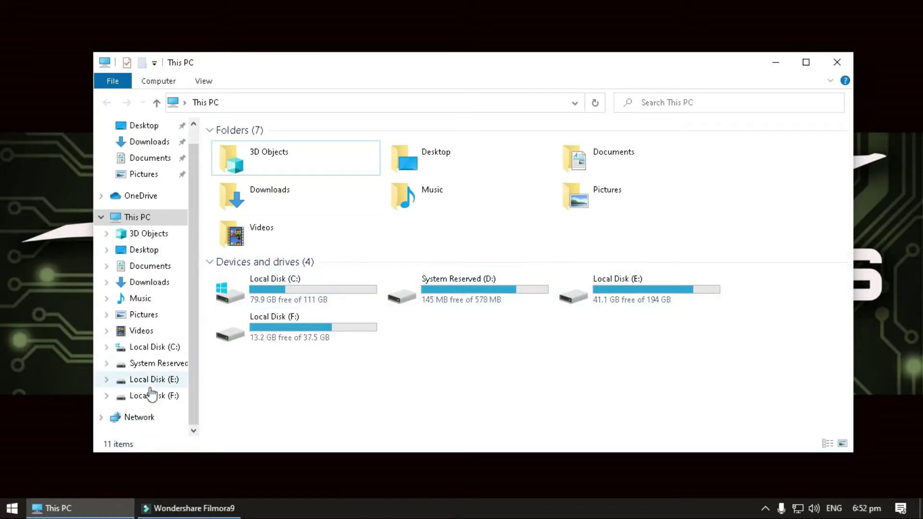
right_click(153, 230)
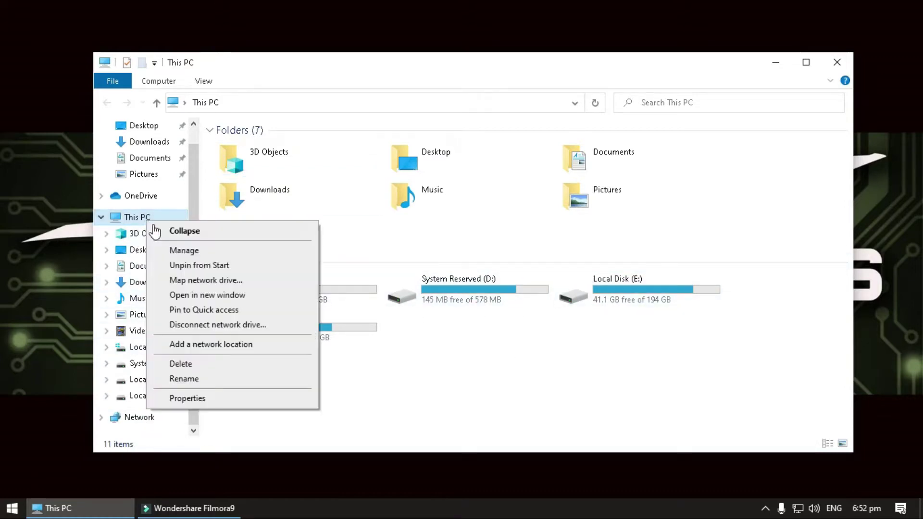
click(203, 251)
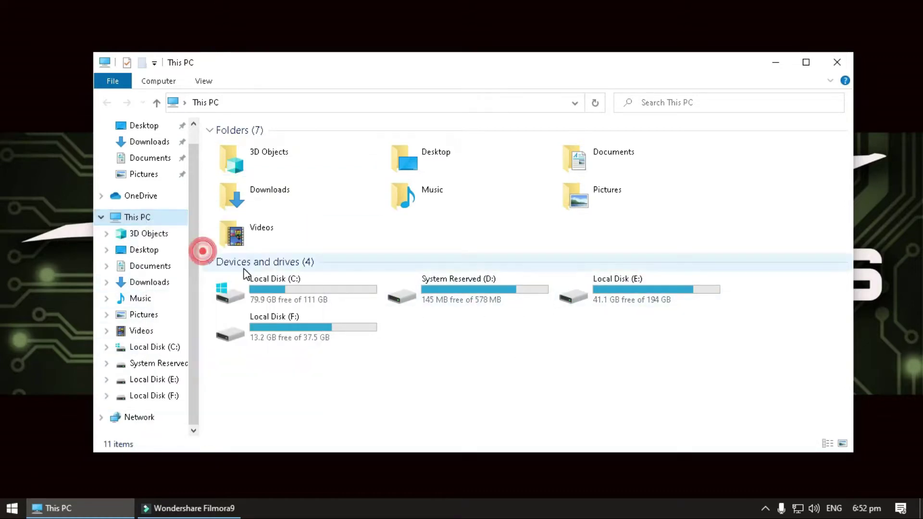
click(773, 62)
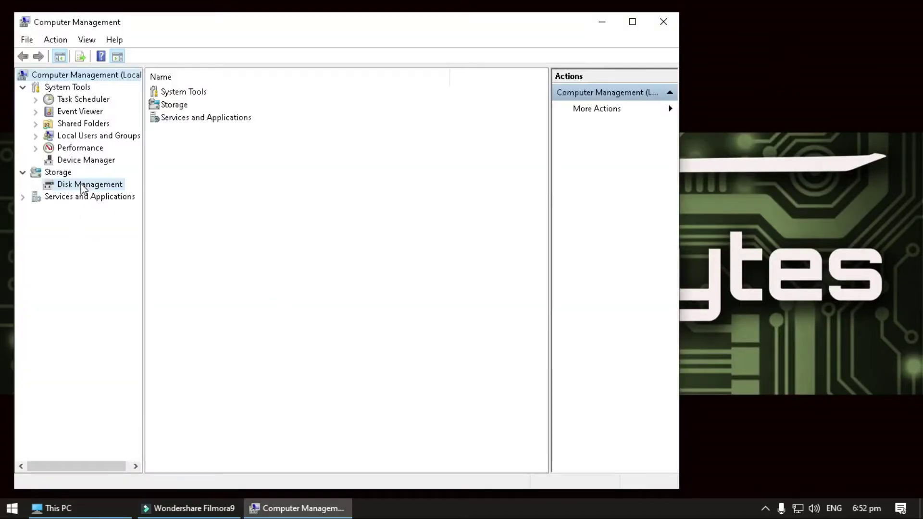
click(82, 185)
drag(454, 29, 512, 20)
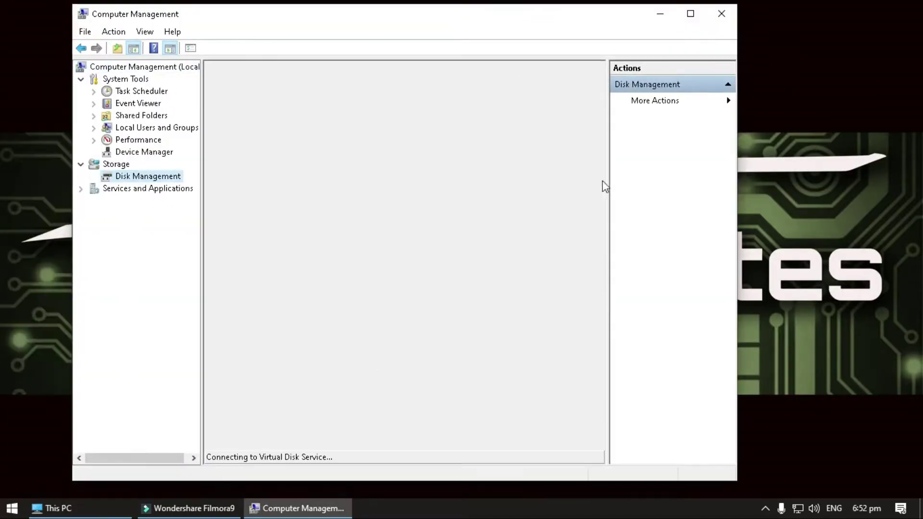
- Launch EASEUS Data Recovery Wizard (DRW) and minimize the Computer Management window behind it
click(6, 510)
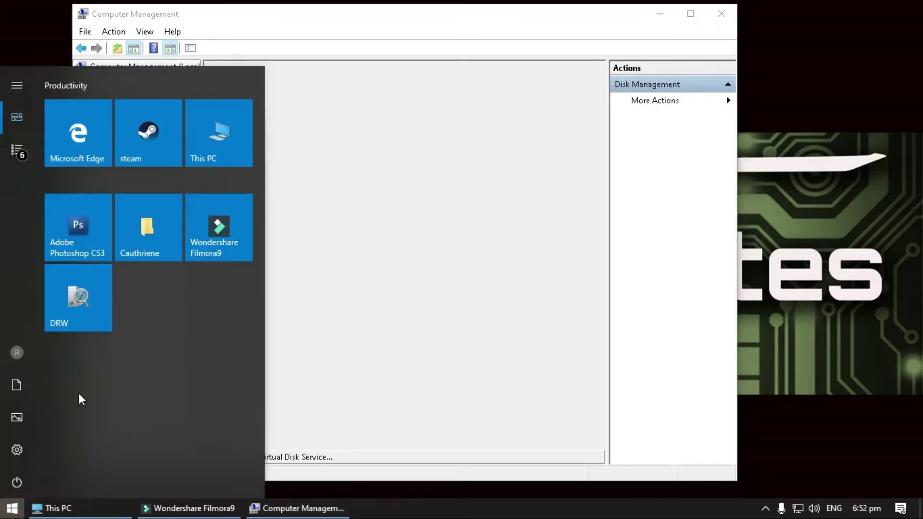
click(397, 369)
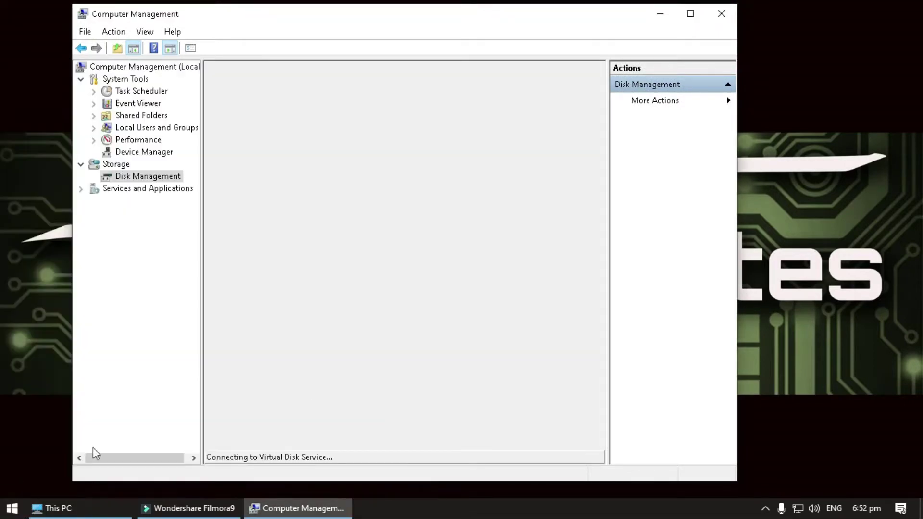
click(12, 508)
click(64, 317)
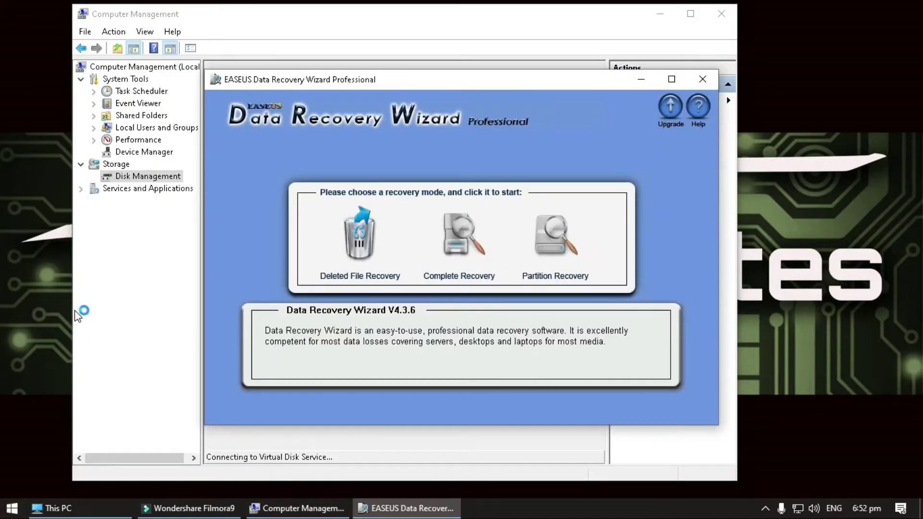
drag(502, 72, 526, 89)
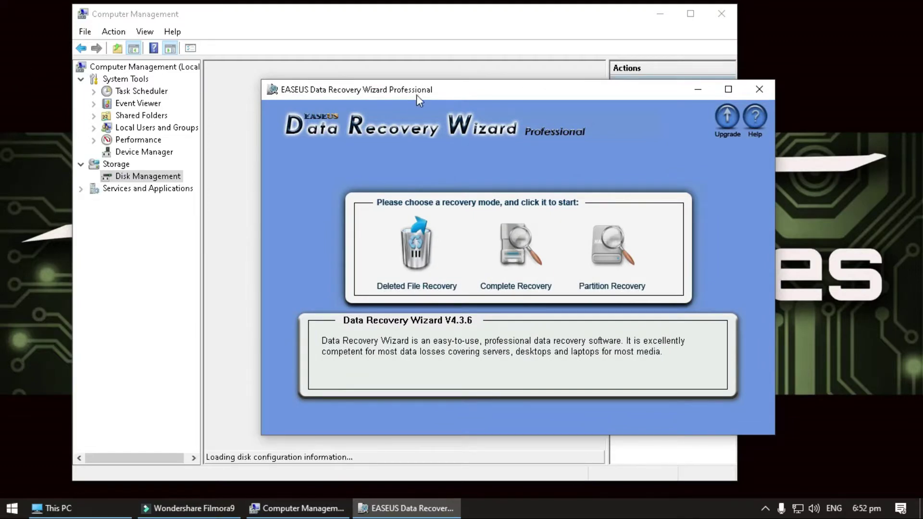
drag(416, 90, 405, 92)
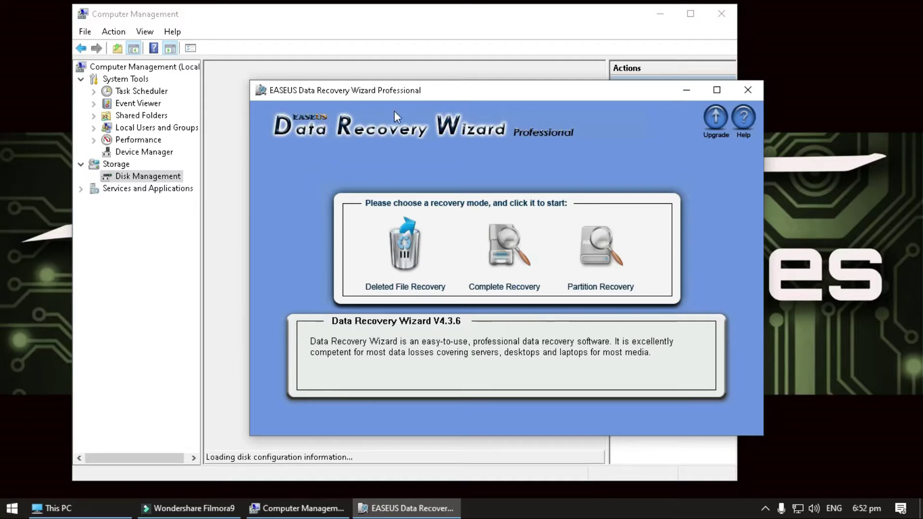
drag(555, 98, 525, 107)
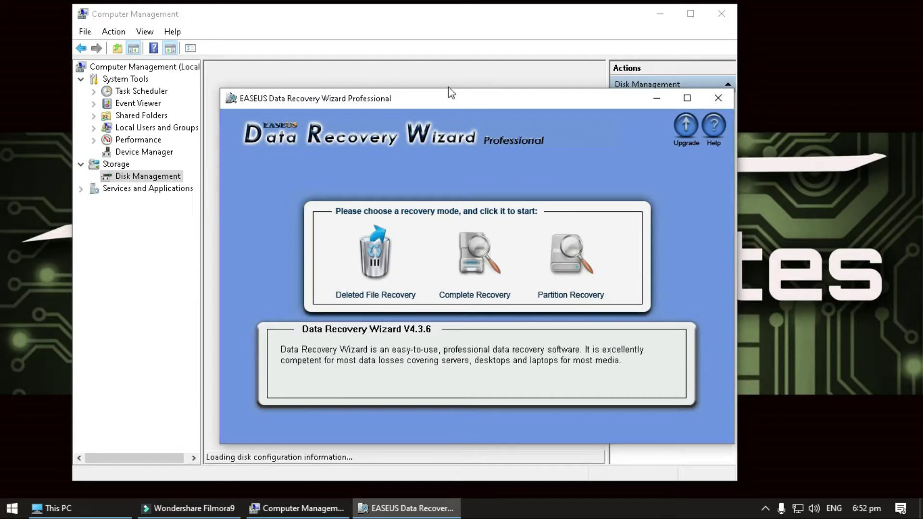
click(660, 15)
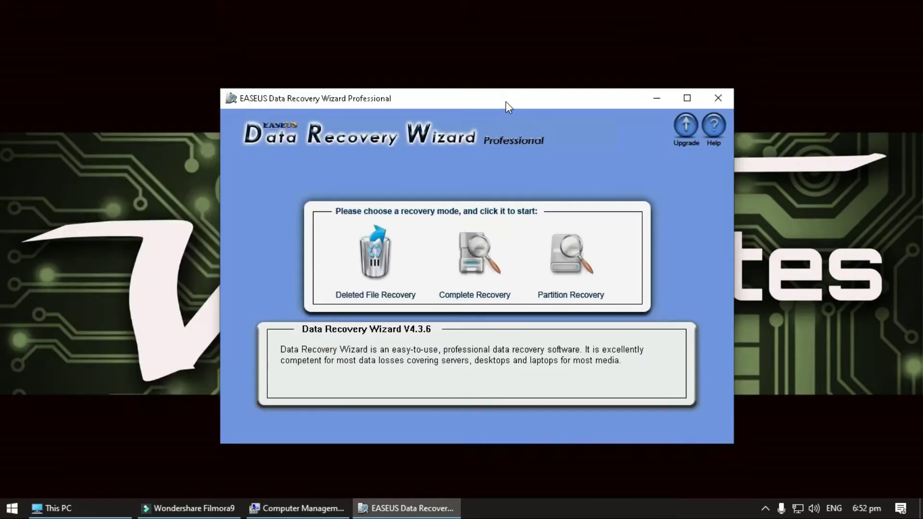
drag(469, 96, 469, 94)
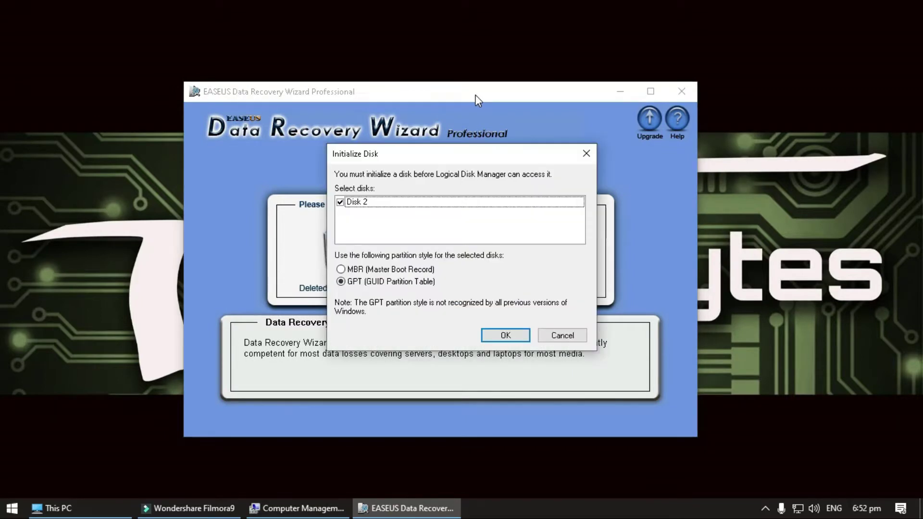
- Move the Initialize Disk dialog aside and cancel it without initializing Disk 2
drag(505, 155, 831, 172)
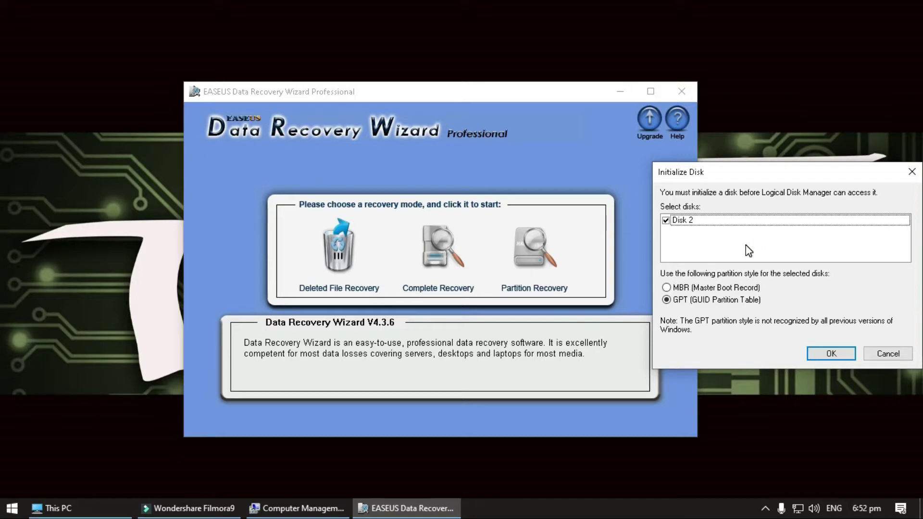
drag(784, 173, 730, 178)
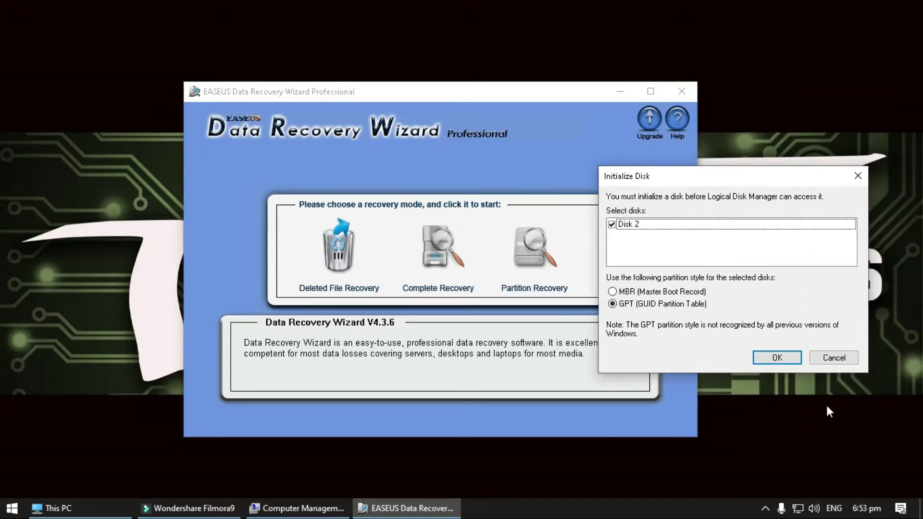
click(825, 359)
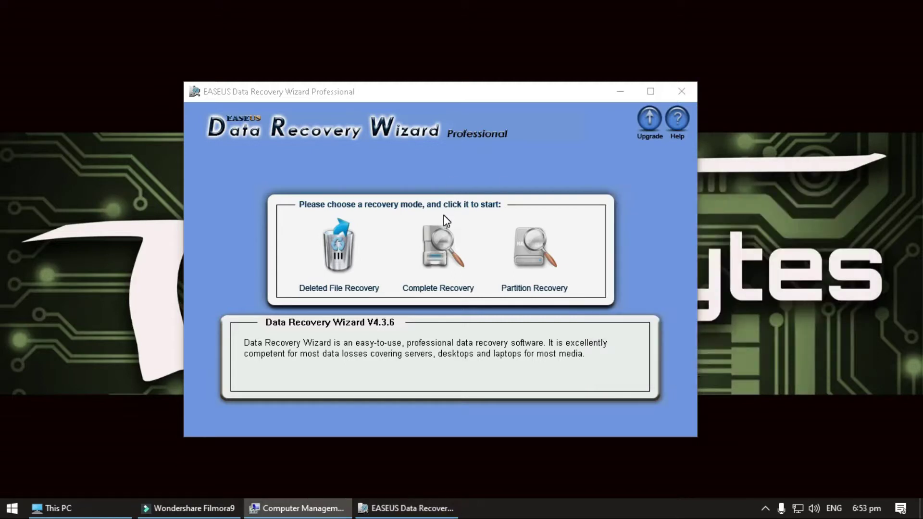
- Start the Partition Recovery mode to list the disks, and reposition the recovery wizard window on the desktop
drag(512, 94, 440, 72)
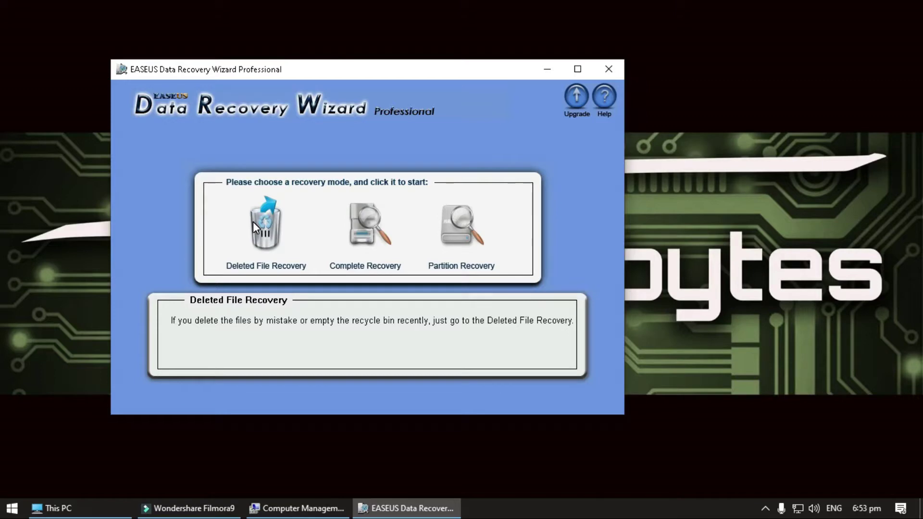
mouse_move(353, 71)
mouse_down()
mouse_move(360, 52)
mouse_move(356, 65)
mouse_up()
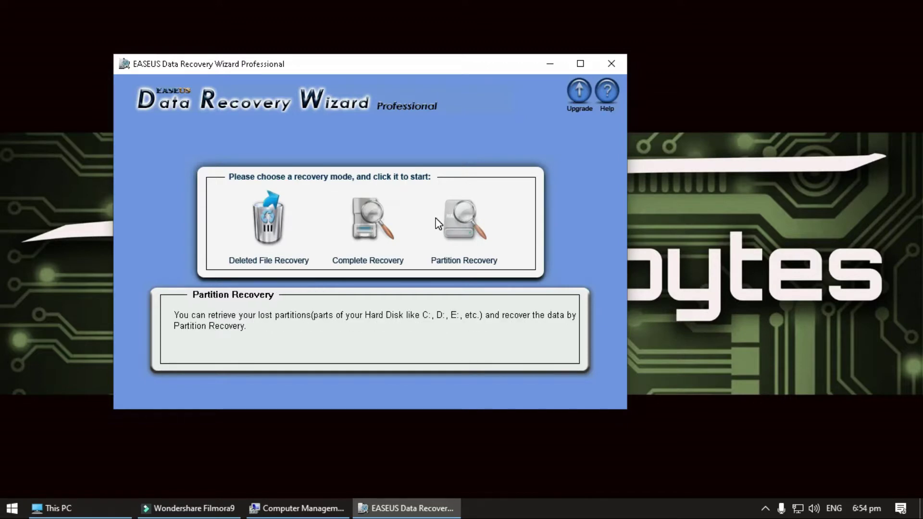
click(463, 219)
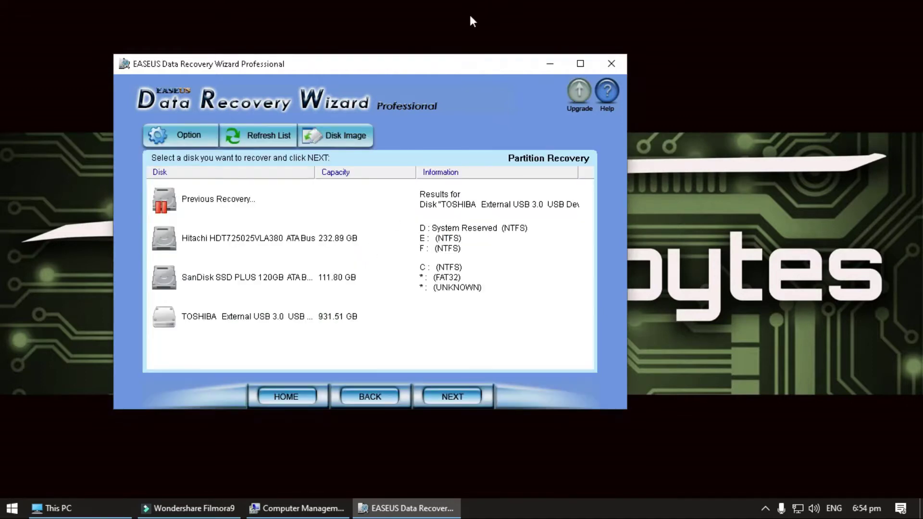
drag(409, 62, 501, 87)
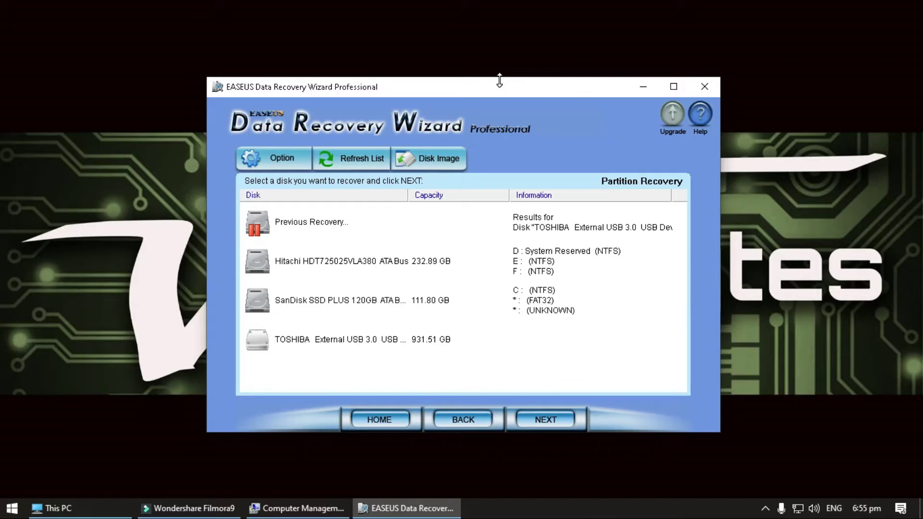
drag(494, 87, 437, 78)
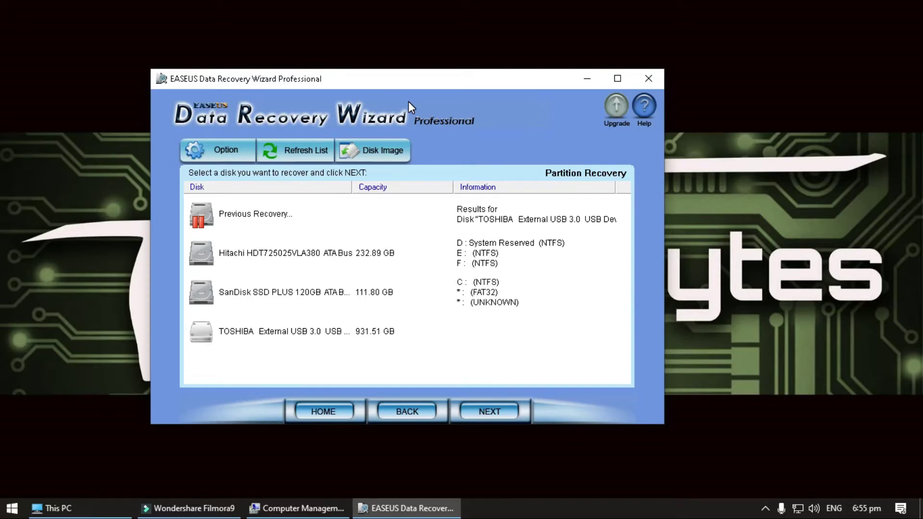
drag(416, 80, 398, 81)
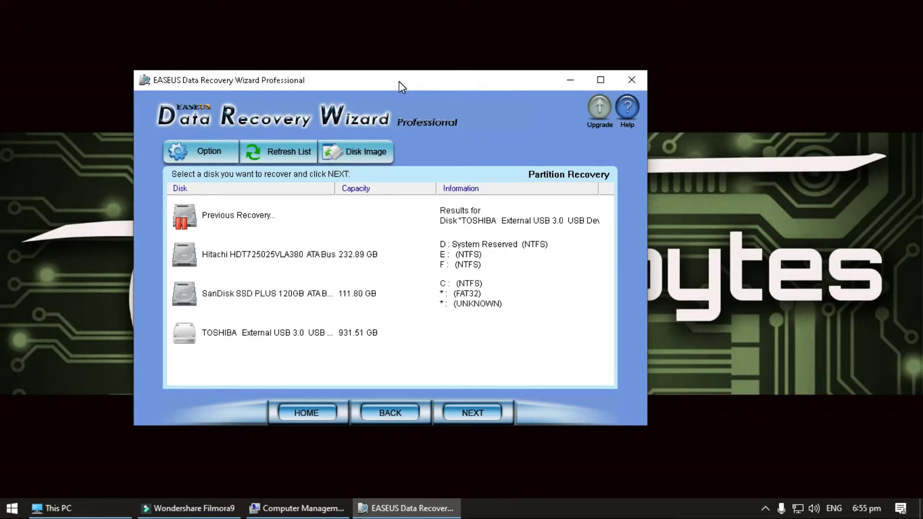
drag(399, 82, 457, 82)
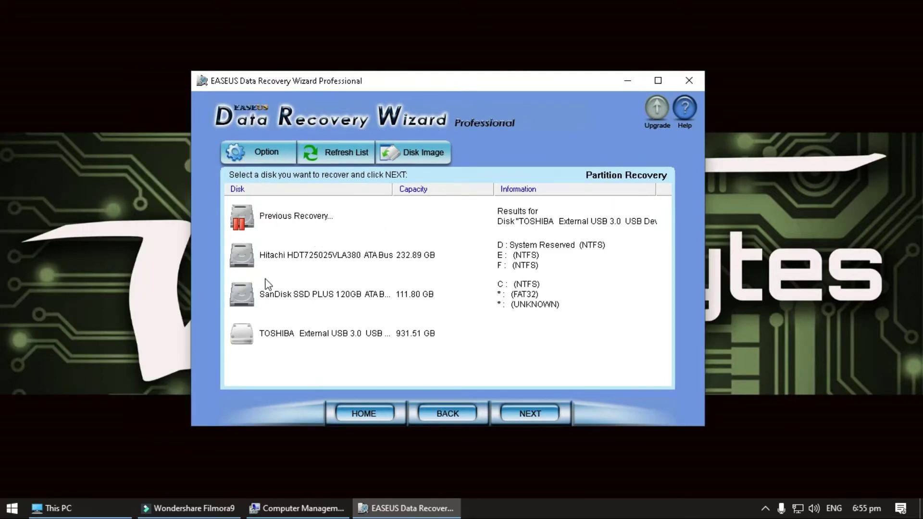
drag(437, 87, 575, 86)
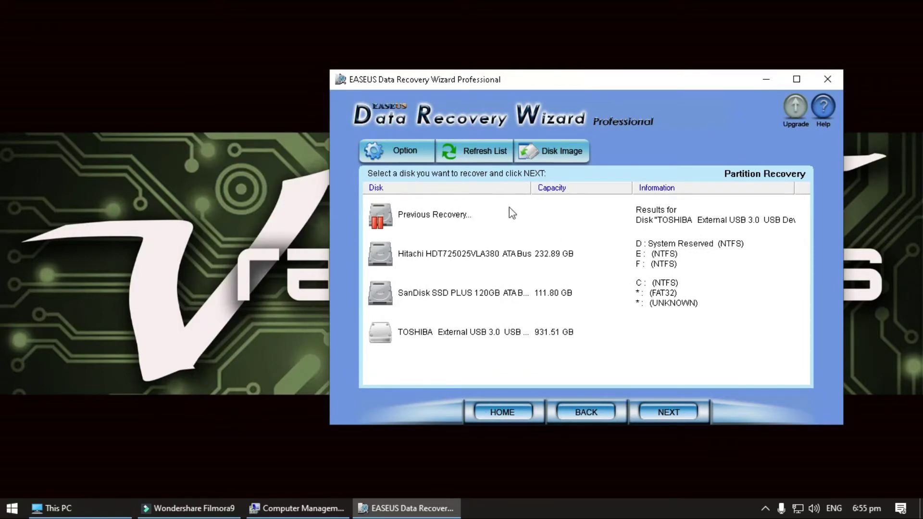
- Check the drives listed in This PC and the Disk 2 entry in Disk Management, returning to the recovery wizard
click(110, 504)
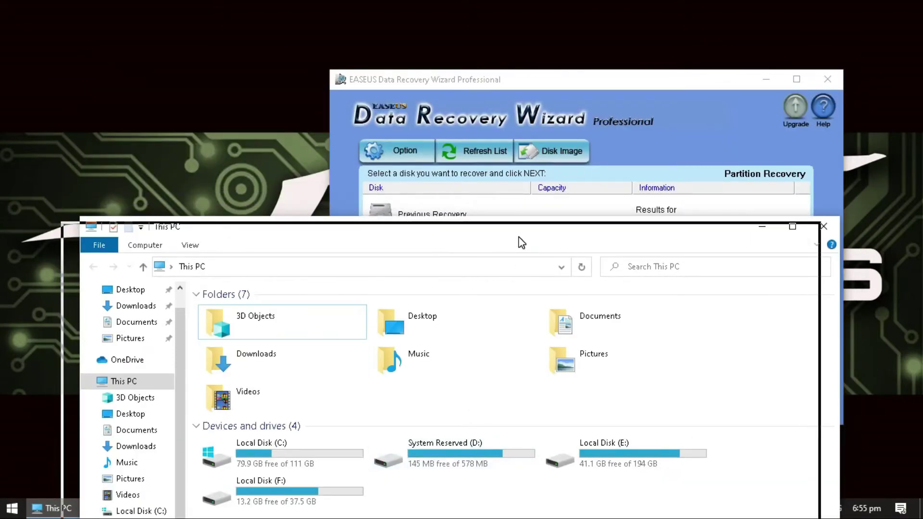
click(698, 228)
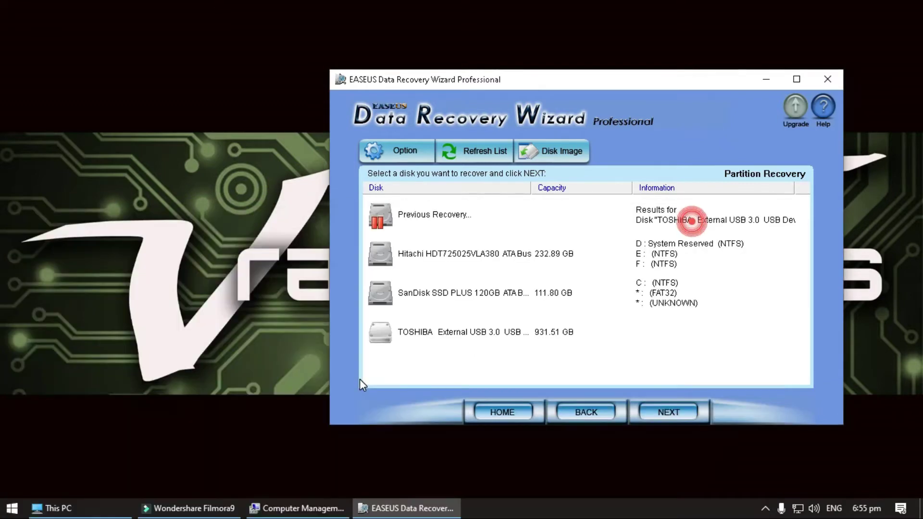
click(289, 507)
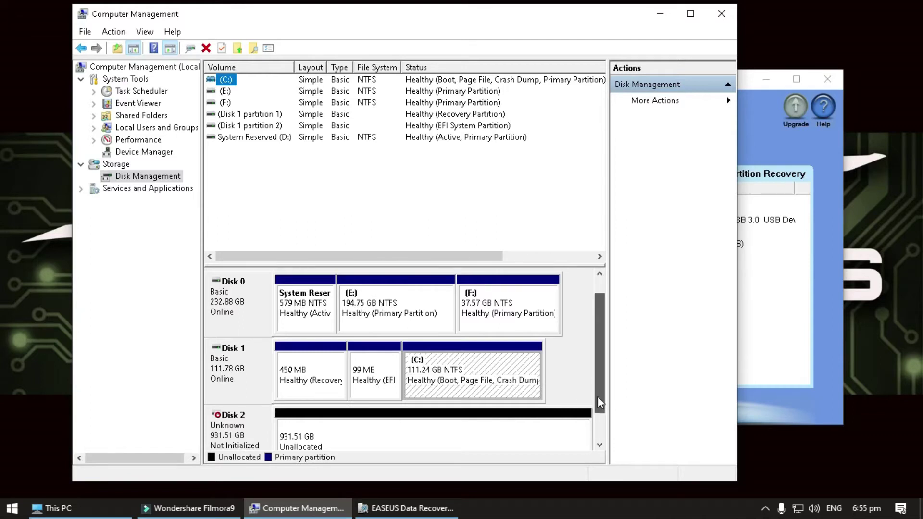
scroll(598, 390, down, 2)
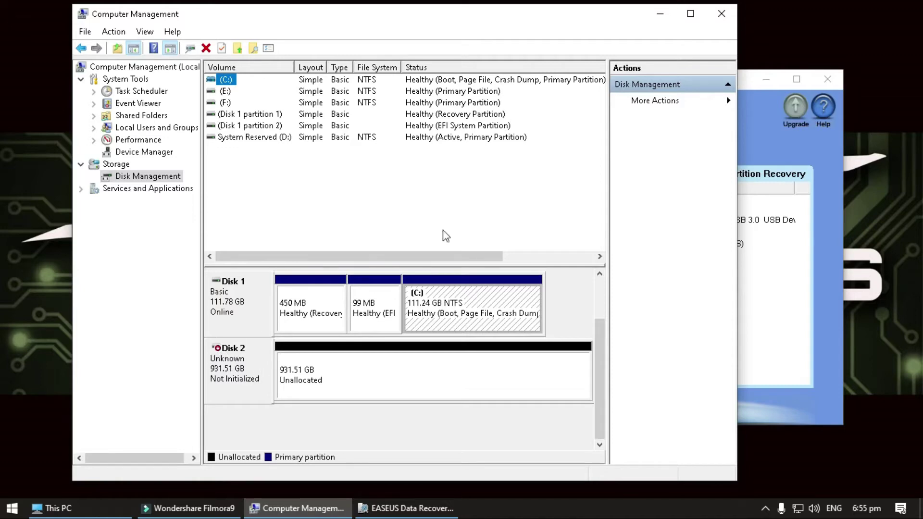
click(657, 15)
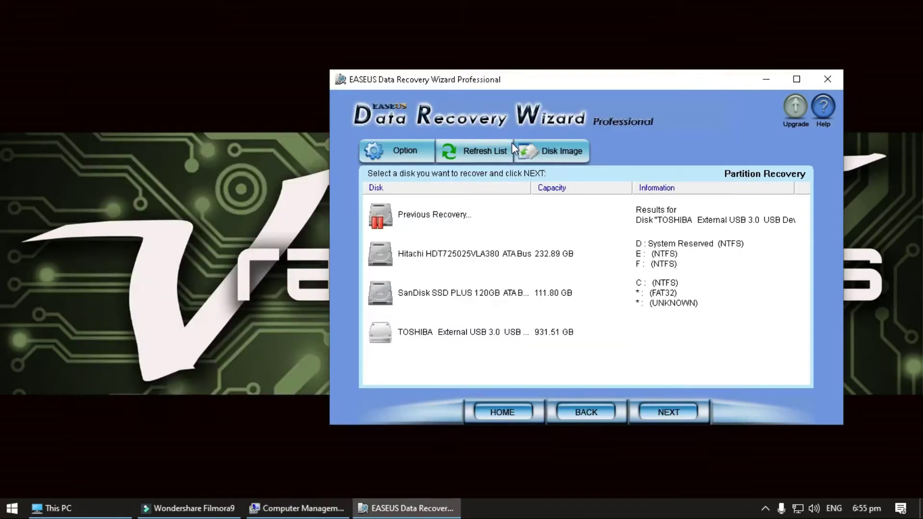
- Select the 931.51 GB TOSHIBA External USB 3.0 disk for Partition Recovery and start the quick partition search
drag(676, 78, 478, 77)
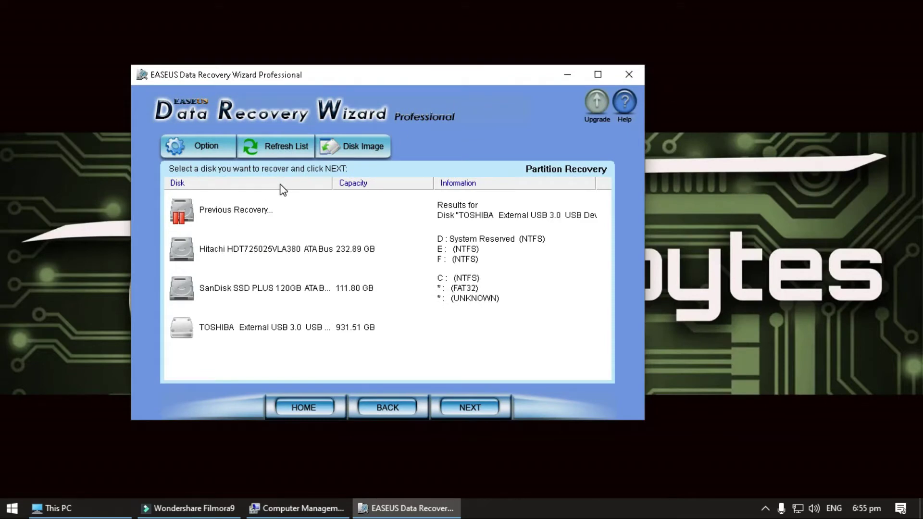
click(258, 260)
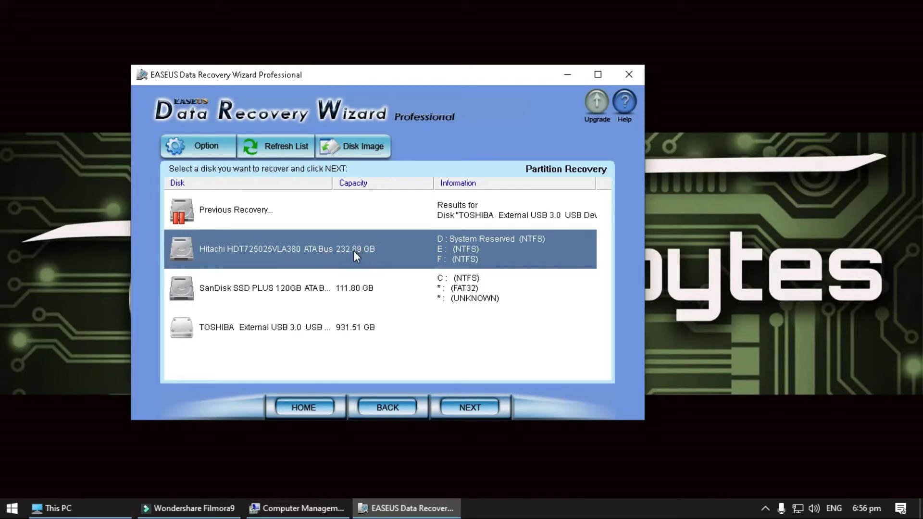
click(325, 331)
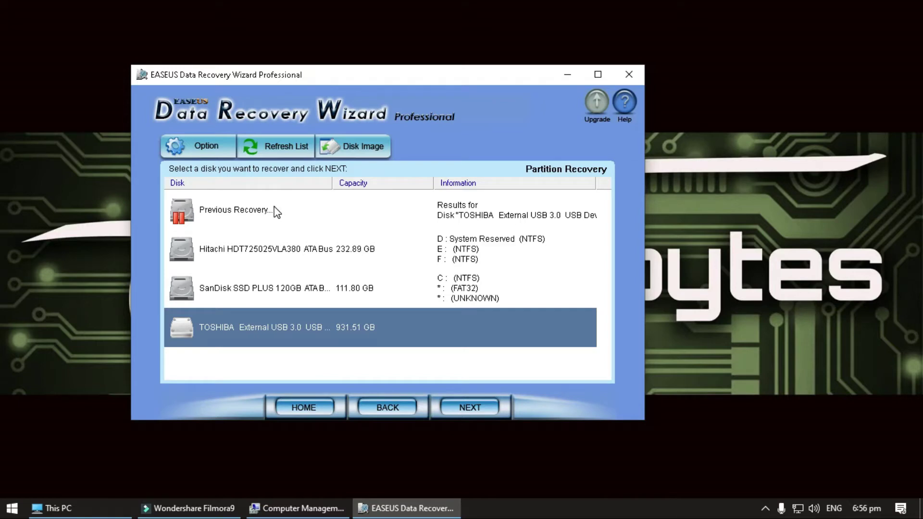
click(490, 408)
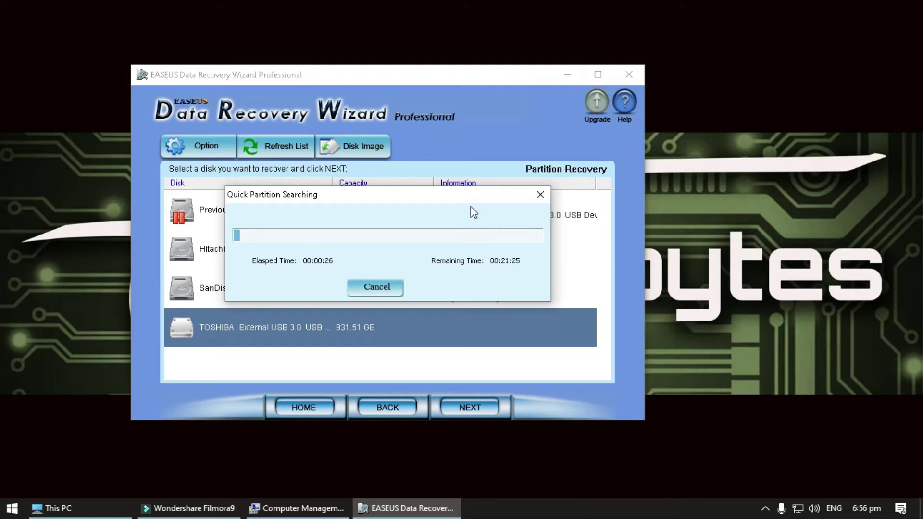
drag(426, 196, 618, 182)
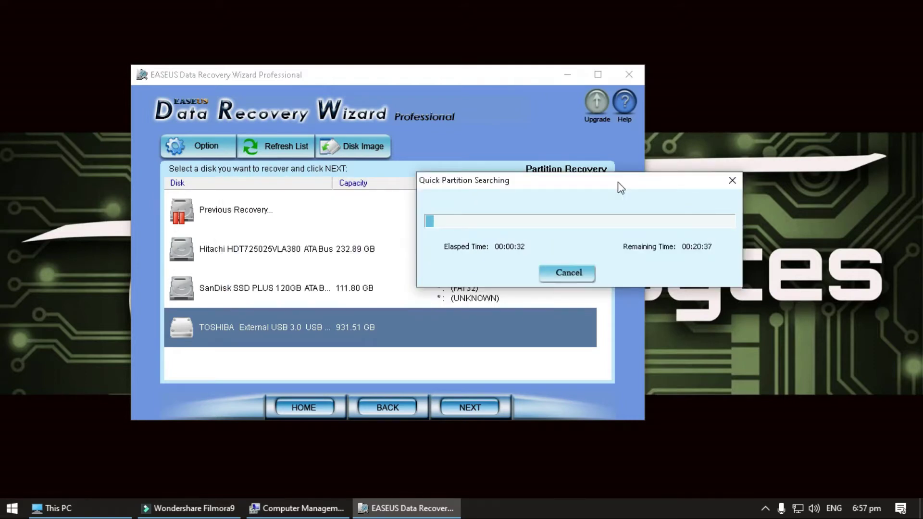
drag(618, 182, 710, 187)
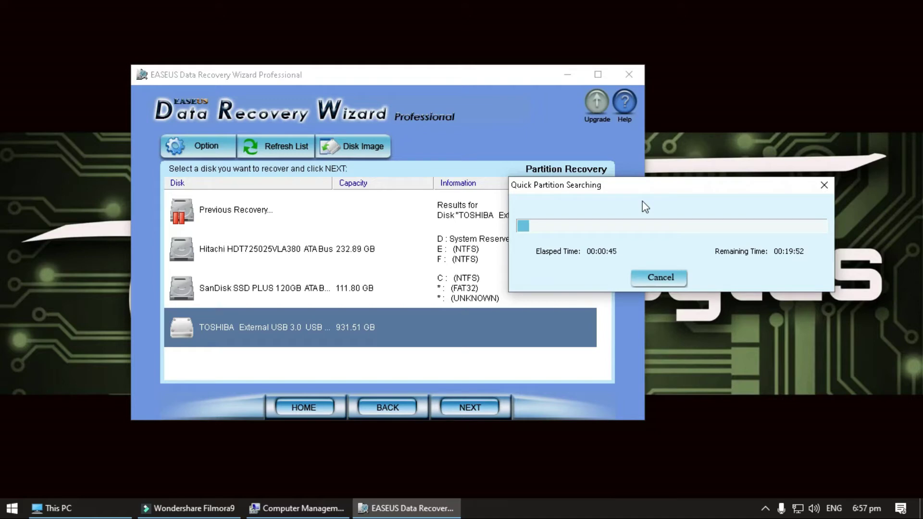
drag(632, 186, 623, 189)
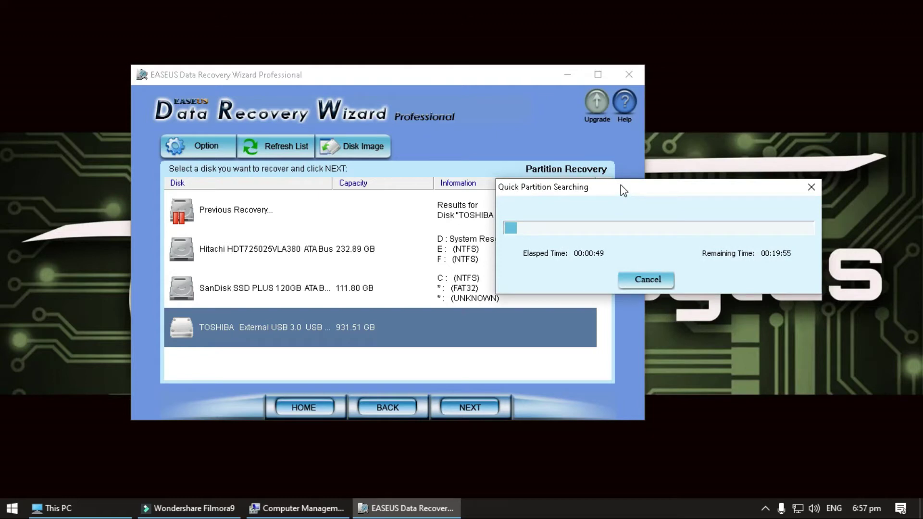
drag(624, 189, 679, 198)
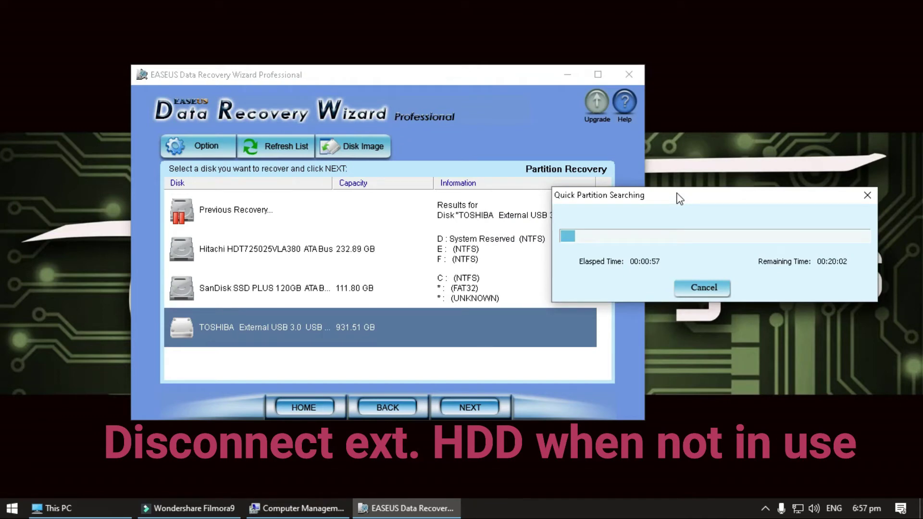
drag(679, 198, 650, 191)
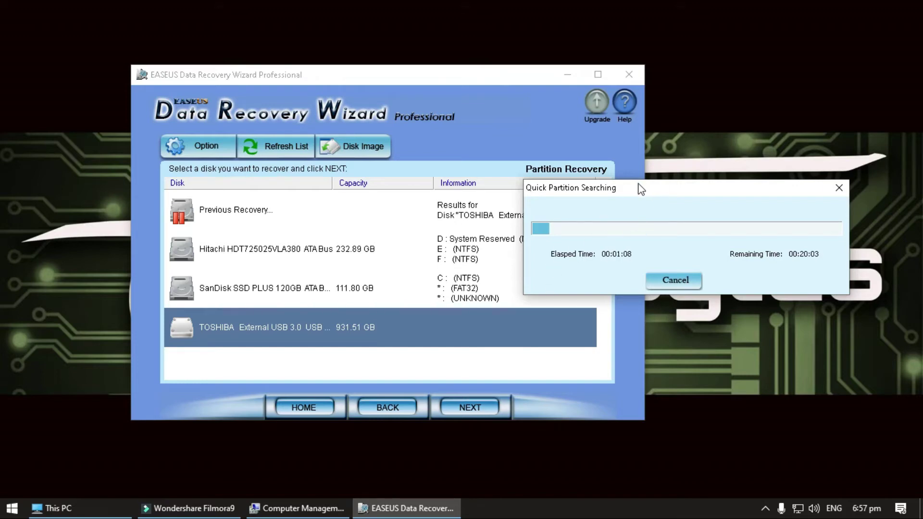
drag(637, 184, 609, 187)
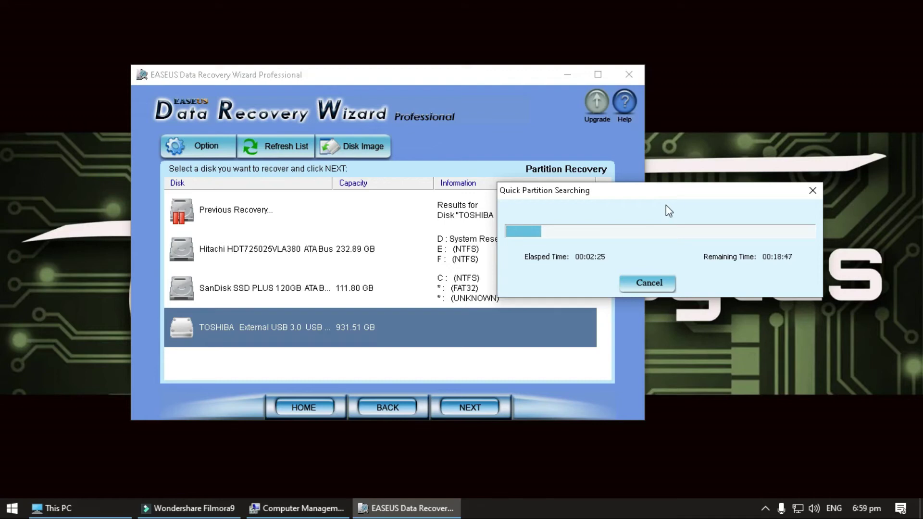
drag(665, 190, 646, 189)
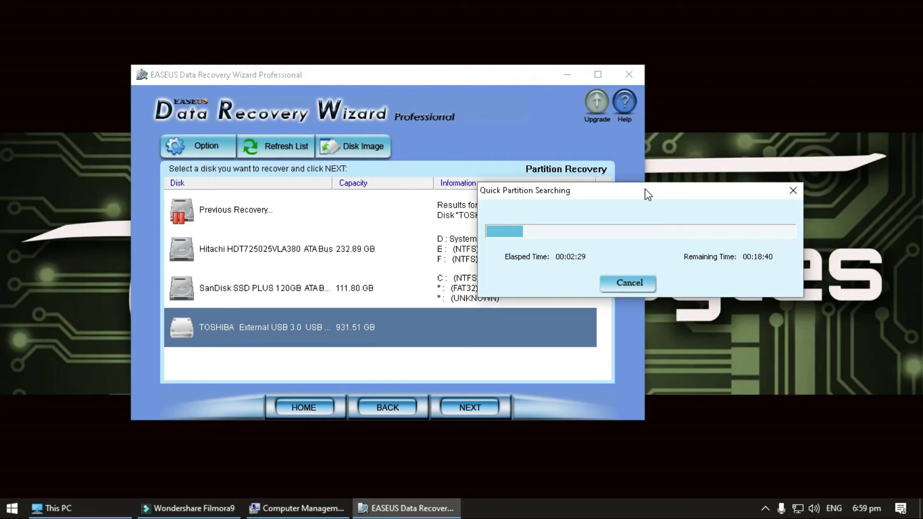
click(201, 507)
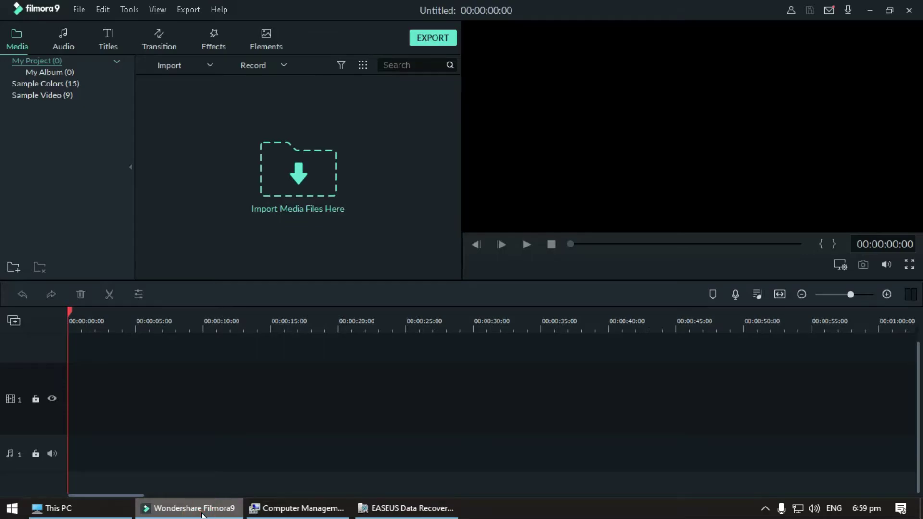
click(201, 509)
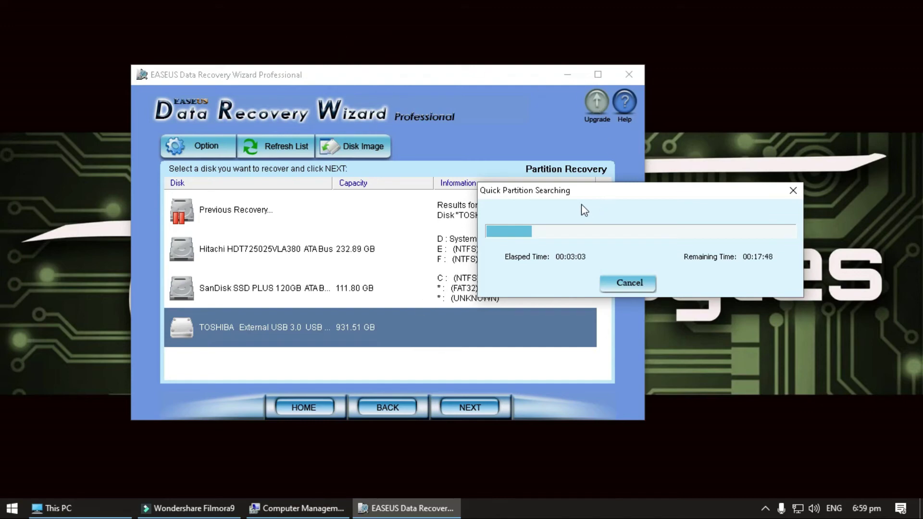
drag(581, 194, 585, 195)
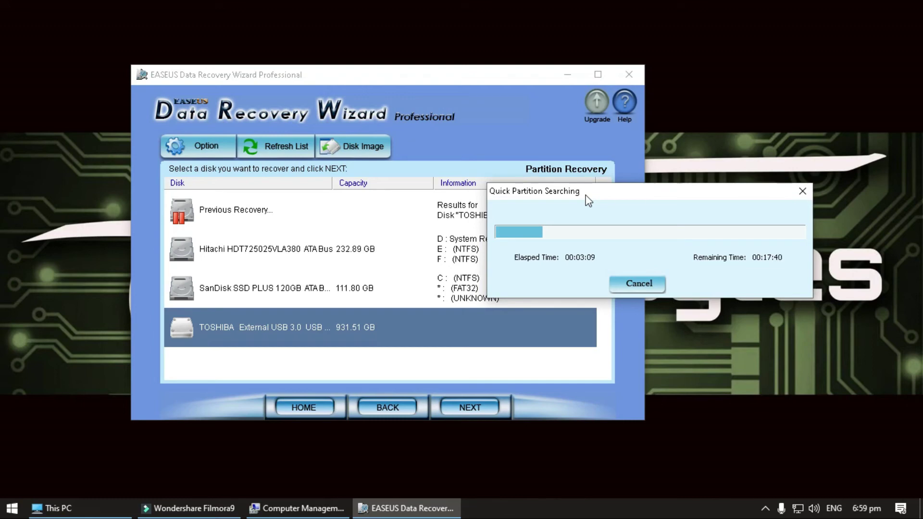
drag(585, 195, 371, 240)
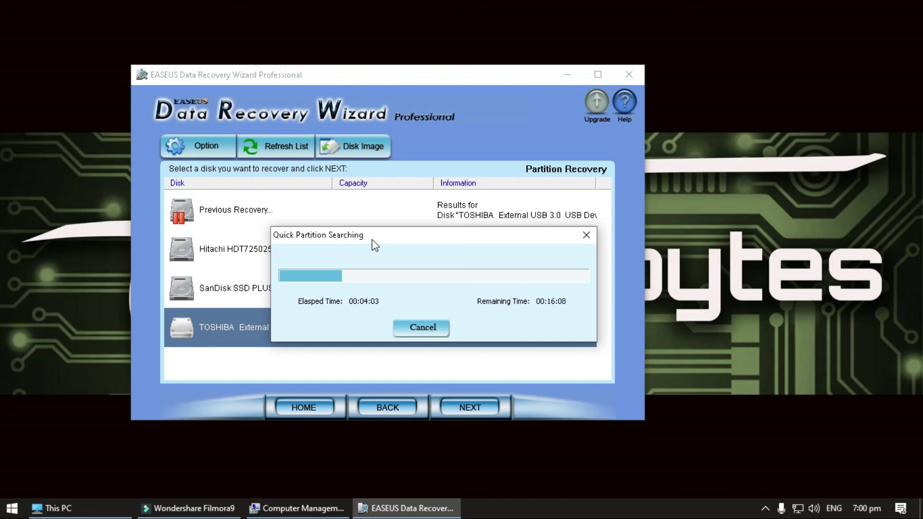
mouse_move(206, 512)
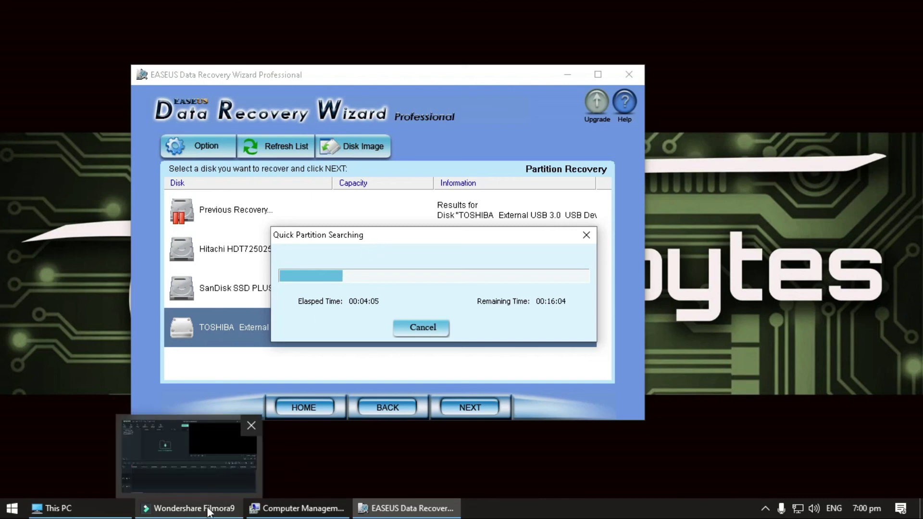